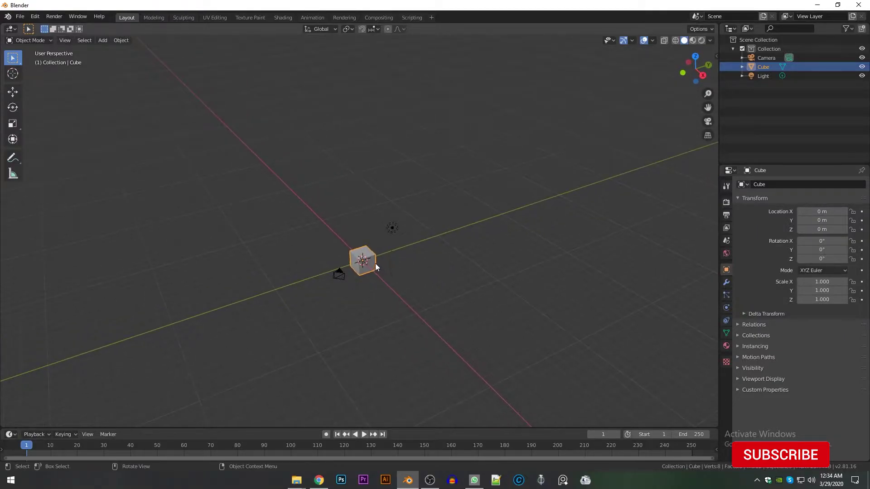
# Join the Outliner and Properties areas so the Properties editor fills the whole column
pyautogui.keyDown('shift'); pyautogui.moveTo(419, 213); pyautogui.dragTo(435, 235, button='middle'); pyautogui.keyUp('shift')
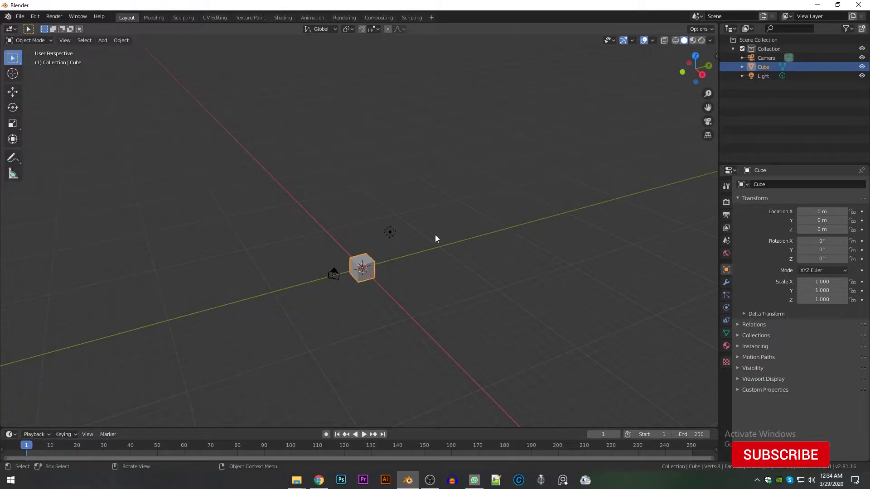
pyautogui.scroll(3, 435, 235)
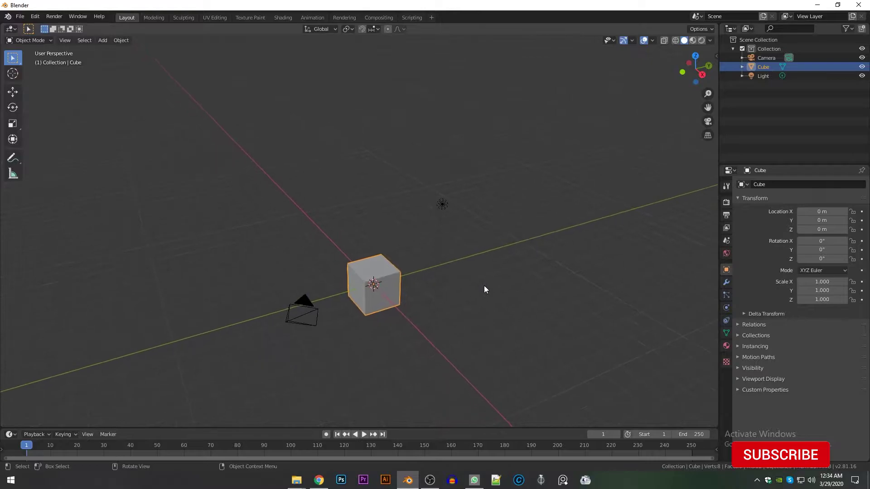
pyautogui.scroll(-4, 308, 365)
pyautogui.scroll(2, 657, 172)
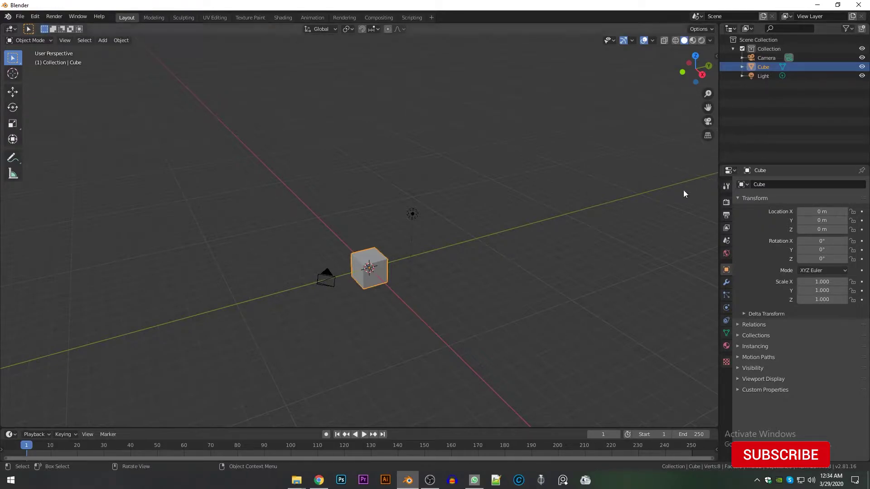
pyautogui.moveTo(866, 164); pyautogui.dragTo(861, 91)
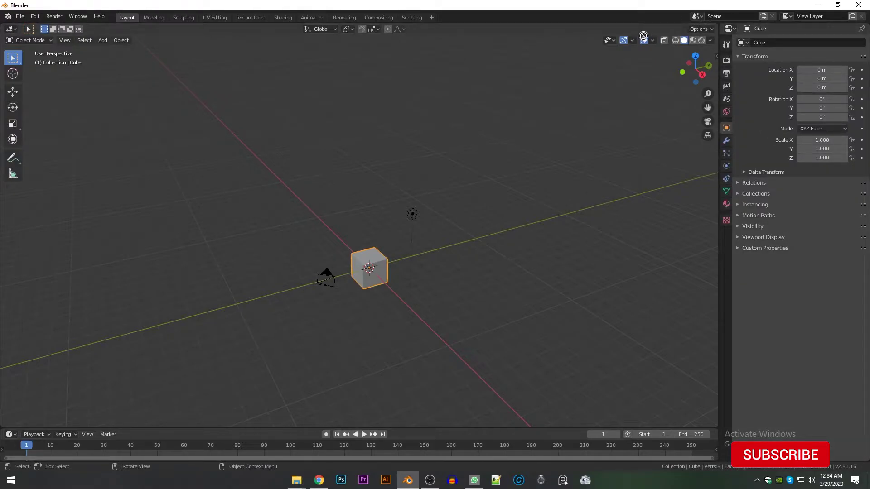
# Split the 3D Viewport vertically into two side-by-side viewports, keeping the new one beside the Properties editor narrower
pyautogui.scroll(-3, 536, 190)
pyautogui.moveTo(367, 212); pyautogui.dragTo(469, 226, button='middle')
pyautogui.scroll(4, 469, 227)
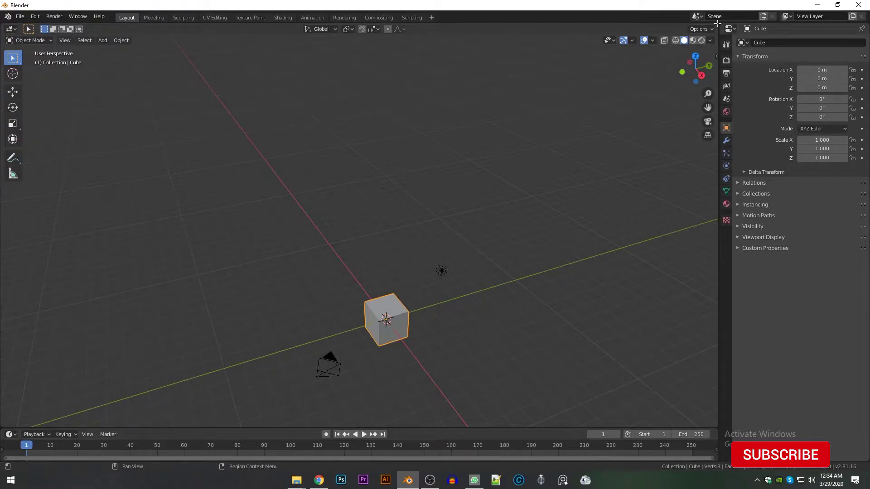
pyautogui.moveTo(713, 25); pyautogui.dragTo(400, 150)
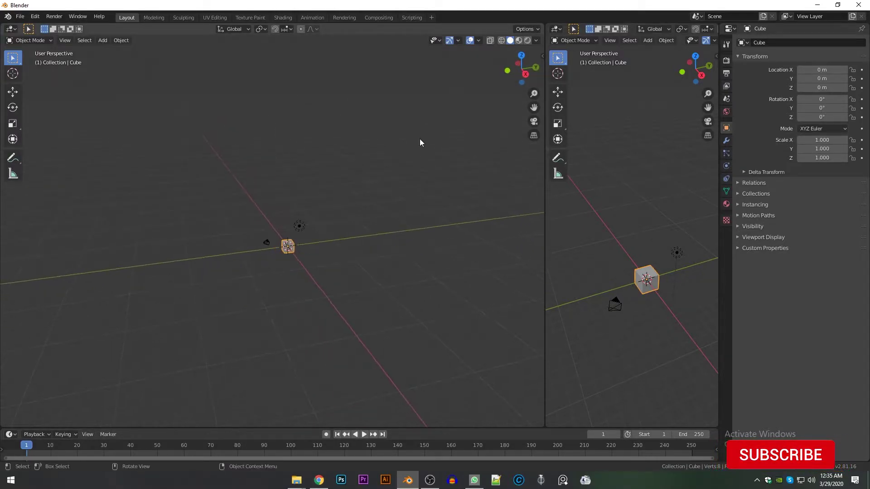
pyautogui.moveTo(481, 127); pyautogui.dragTo(484, 115, button='middle')
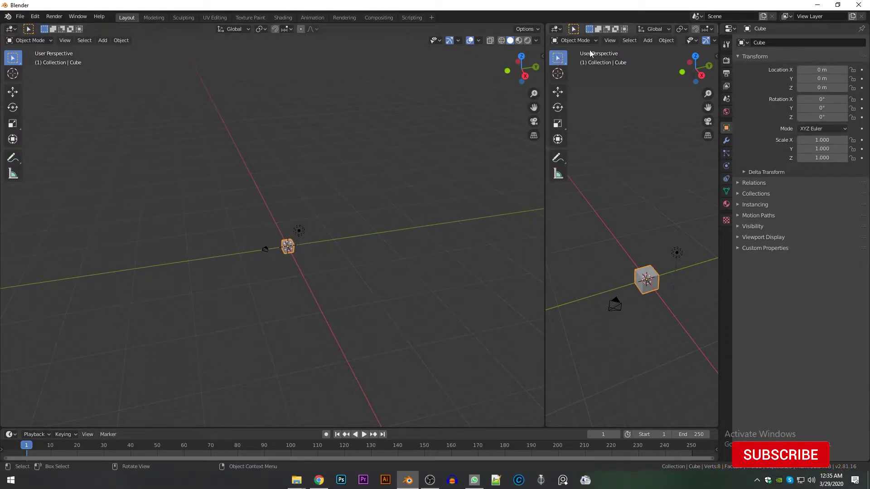
# Examine the editor types available for the larger 3D viewport and inspect the cube up close
pyautogui.click(12, 29)
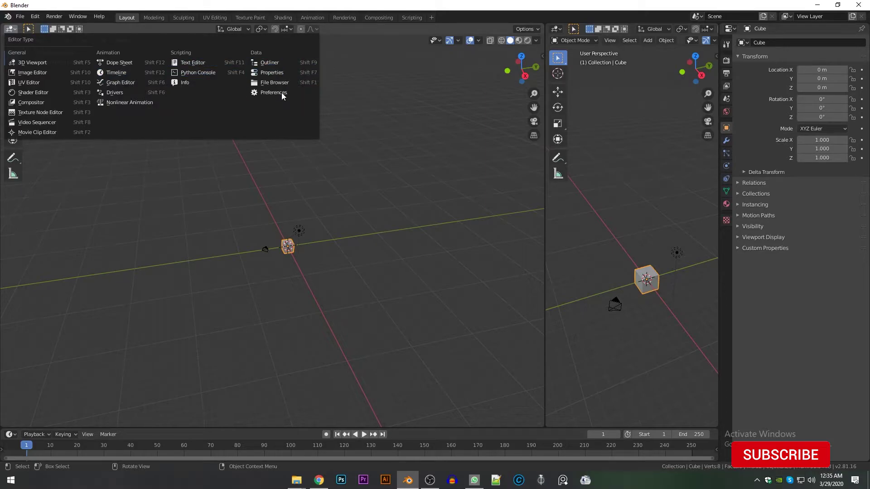
pyautogui.scroll(-1, 336, 156)
pyautogui.moveTo(336, 156); pyautogui.dragTo(366, 112, button='middle')
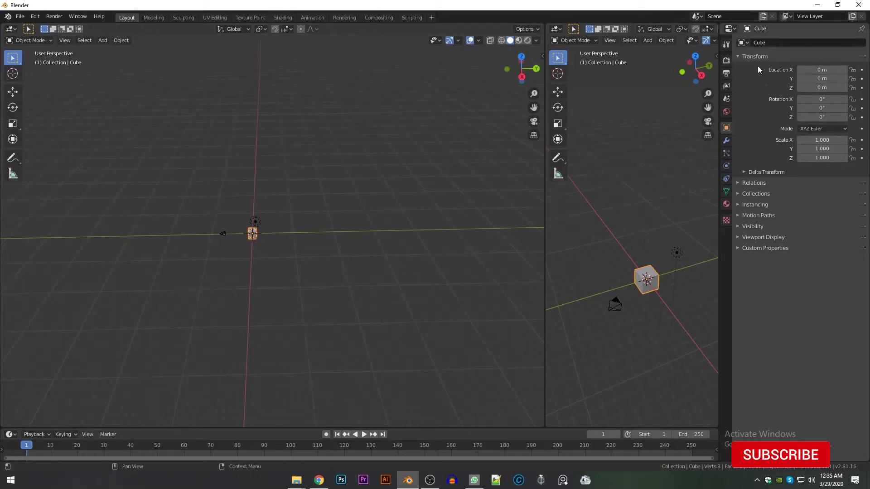
pyautogui.moveTo(216, 91); pyautogui.dragTo(2, 32, button='middle')
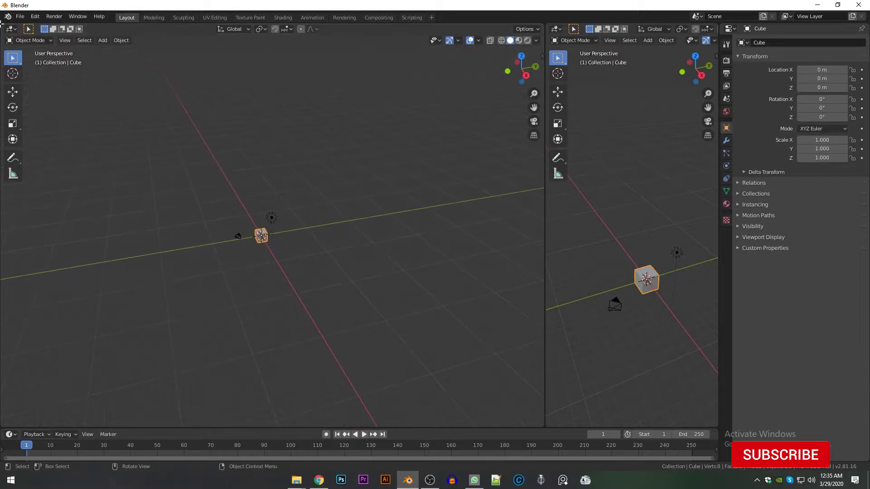
pyautogui.click(10, 28)
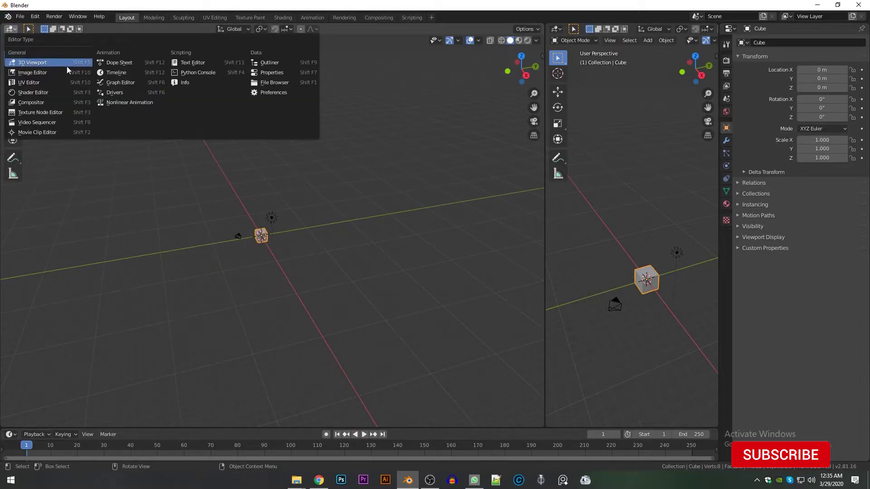
pyautogui.moveTo(359, 232); pyautogui.dragTo(296, 252, button='middle')
pyautogui.scroll(4, 292, 175)
pyautogui.scroll(2, 287, 240)
pyautogui.scroll(4, 295, 252)
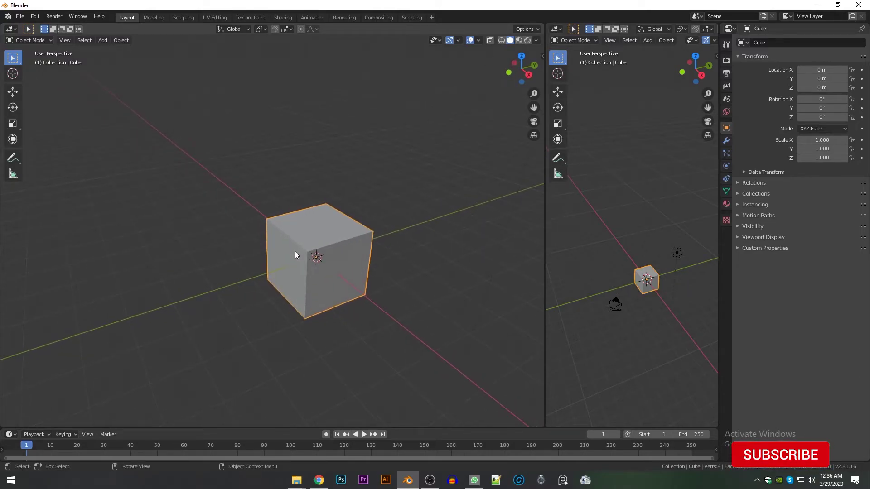
# Compare the editor type choices offered by the larger 3D viewport and the Properties area
pyautogui.click(11, 28)
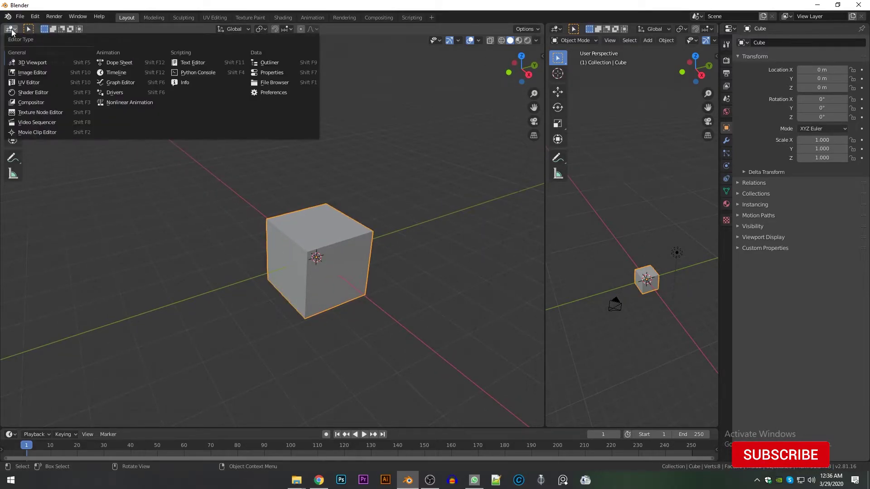
pyautogui.click(396, 183)
pyautogui.keyDown('shift'); pyautogui.moveTo(395, 183); pyautogui.dragTo(455, 206, button='middle'); pyautogui.keyUp('shift')
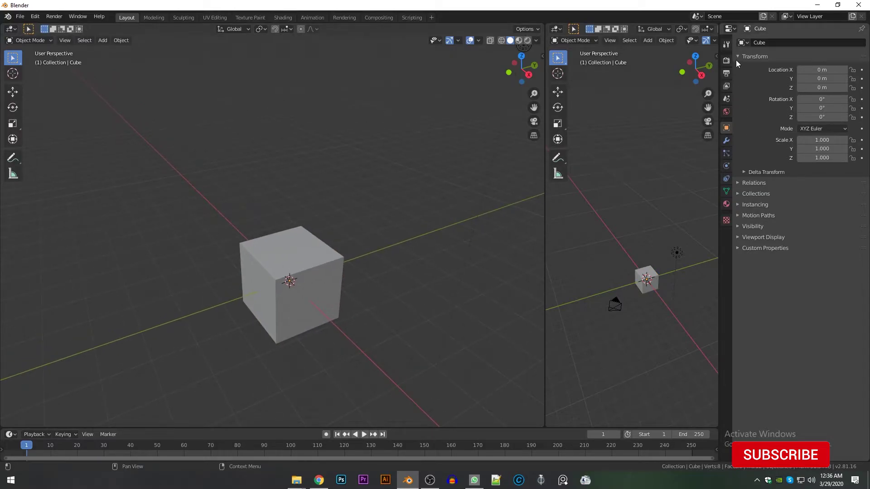
pyautogui.click(734, 29)
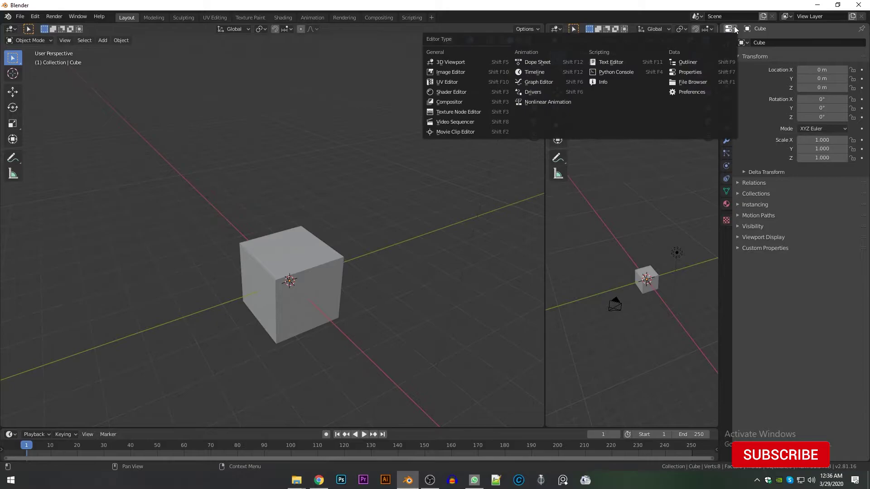
pyautogui.scroll(-3, 317, 226)
pyautogui.scroll(1, 312, 289)
pyautogui.scroll(3, 312, 290)
pyautogui.click(311, 277)
pyautogui.moveTo(323, 277); pyautogui.dragTo(384, 236, button='middle')
pyautogui.click(730, 30)
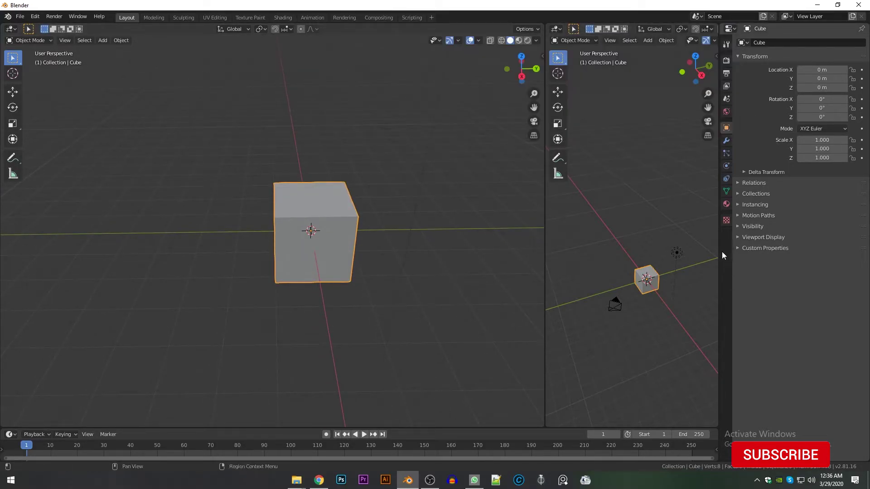
# Change the narrower viewport into an Outliner and widen the main 3D viewport slightly at its expense
pyautogui.click(555, 29)
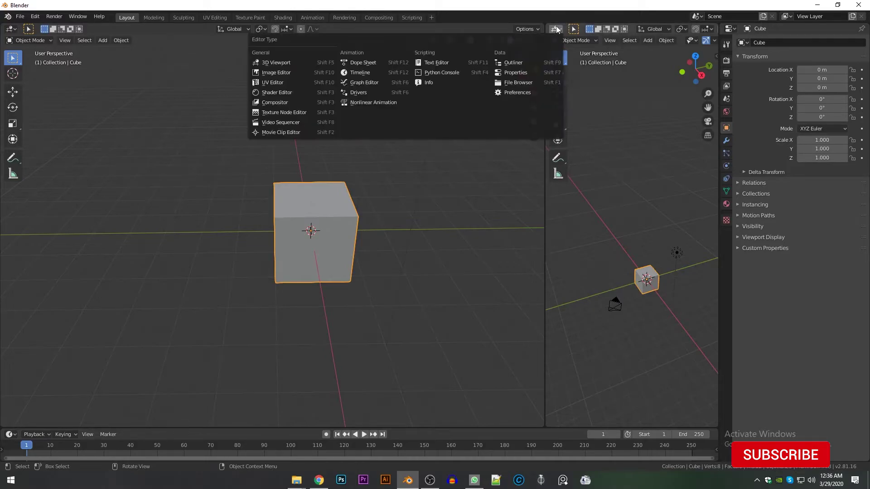
pyautogui.click(514, 62)
pyautogui.moveTo(476, 228); pyautogui.dragTo(360, 207, button='middle')
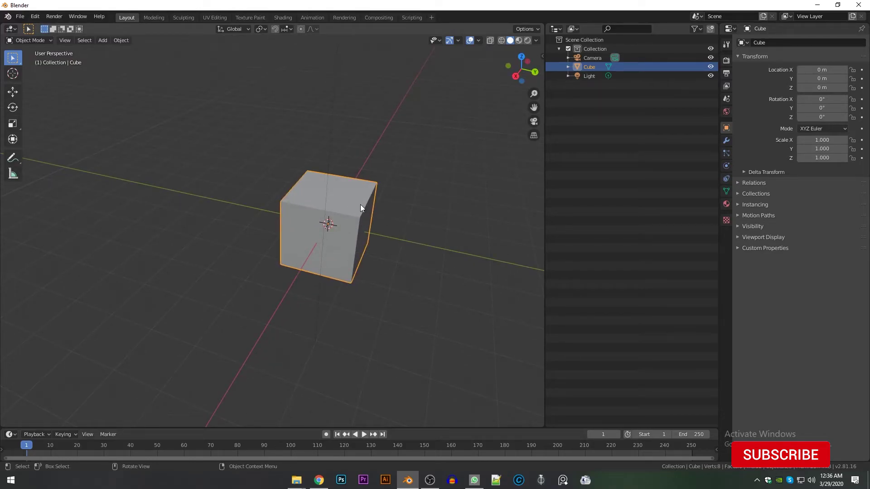
pyautogui.moveTo(343, 227); pyautogui.dragTo(312, 212, button='middle')
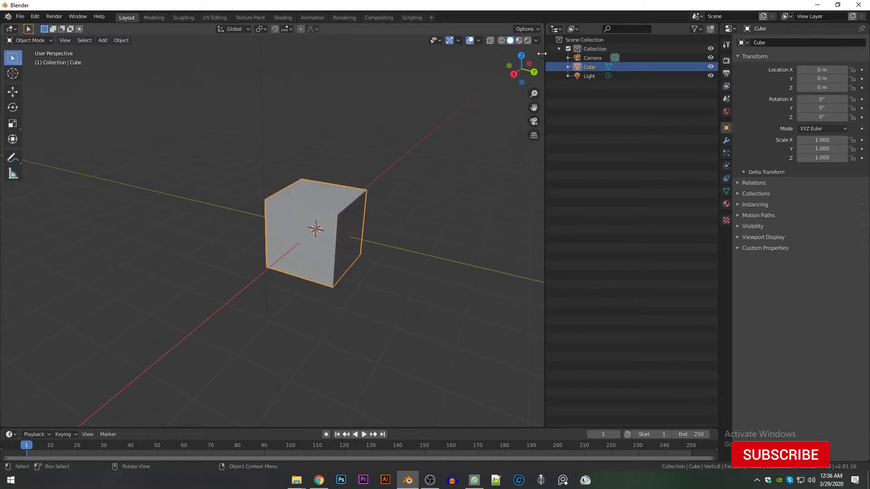
pyautogui.moveTo(545, 110); pyautogui.dragTo(571, 109)
pyautogui.moveTo(520, 135); pyautogui.dragTo(481, 148, button='middle')
# Deselect all objects in the scene
pyautogui.click(582, 29)
pyautogui.click(638, 241)
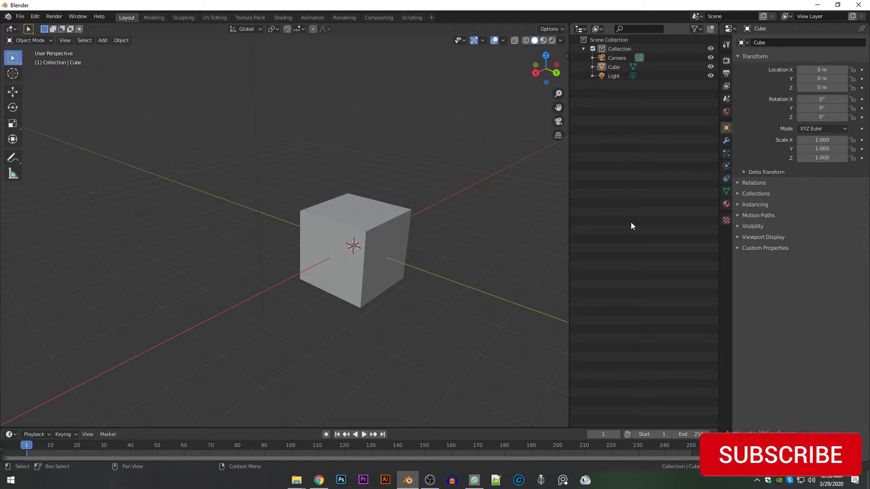
pyautogui.moveTo(362, 250); pyautogui.dragTo(11, 58, button='middle')
pyautogui.click(397, 219)
pyautogui.hotkey('alt', 'a')
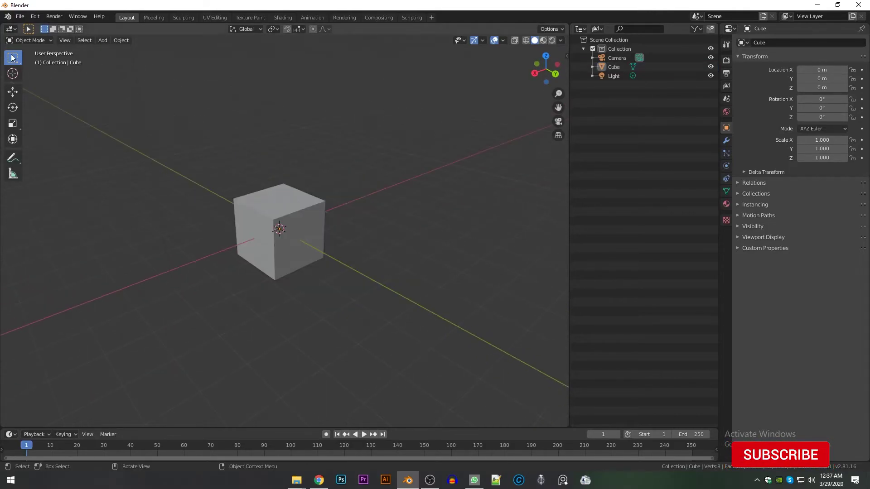
# Switch the main area to the UV Editor, the Compositor and the Outliner, and return it to the 3D Viewport
pyautogui.click(10, 29)
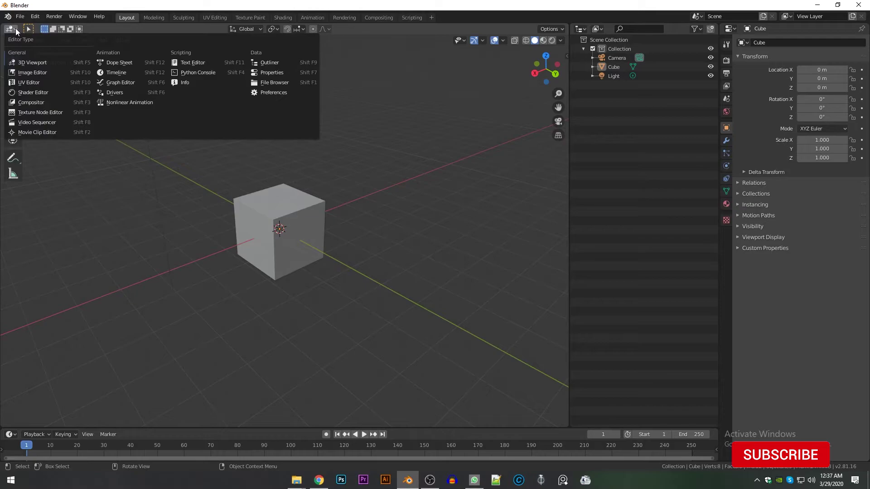
pyautogui.click(10, 29)
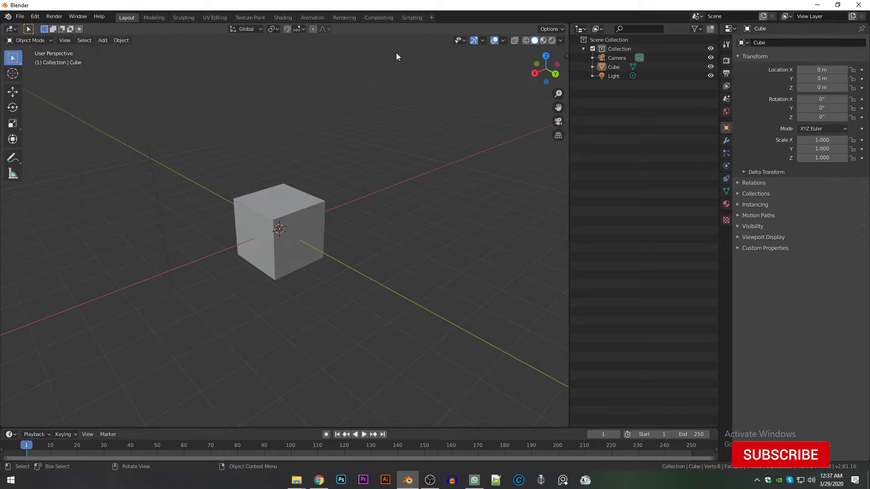
pyautogui.click(16, 31)
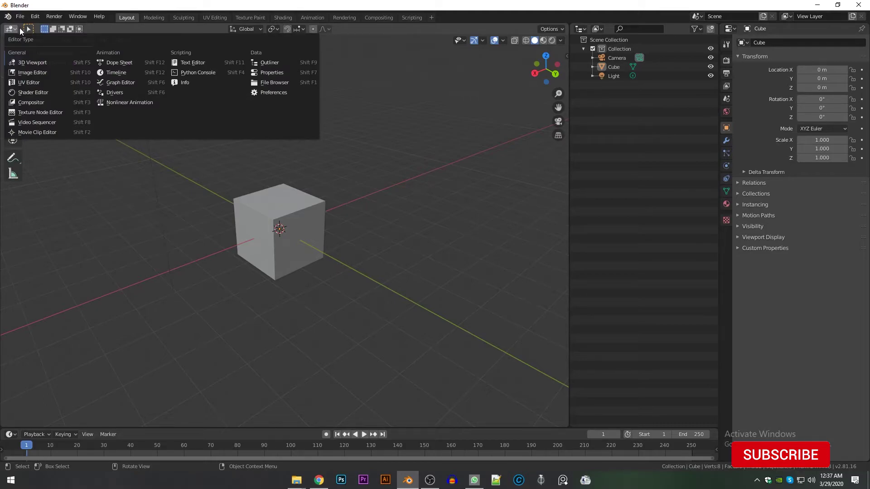
pyautogui.click(45, 82)
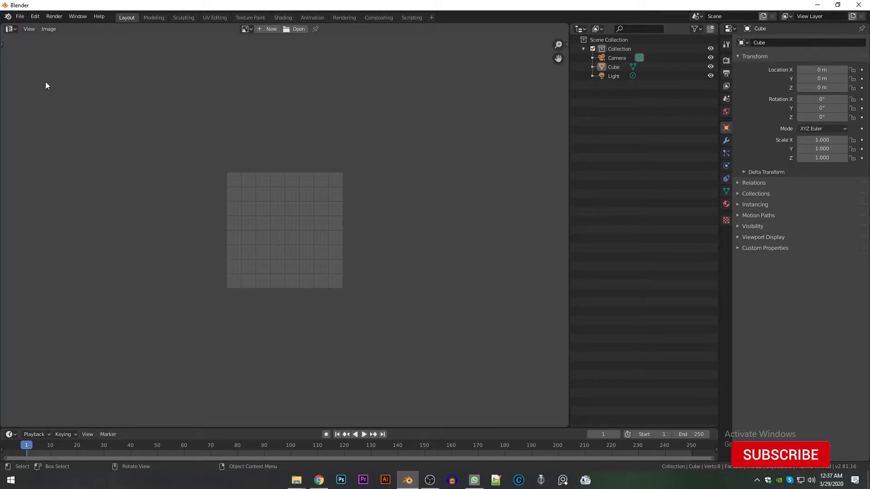
pyautogui.click(11, 29)
pyautogui.click(20, 93)
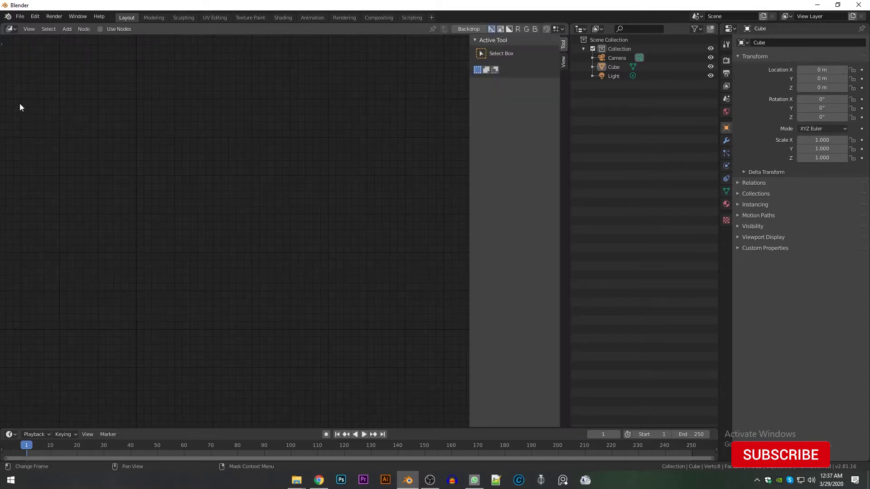
pyautogui.click(10, 29)
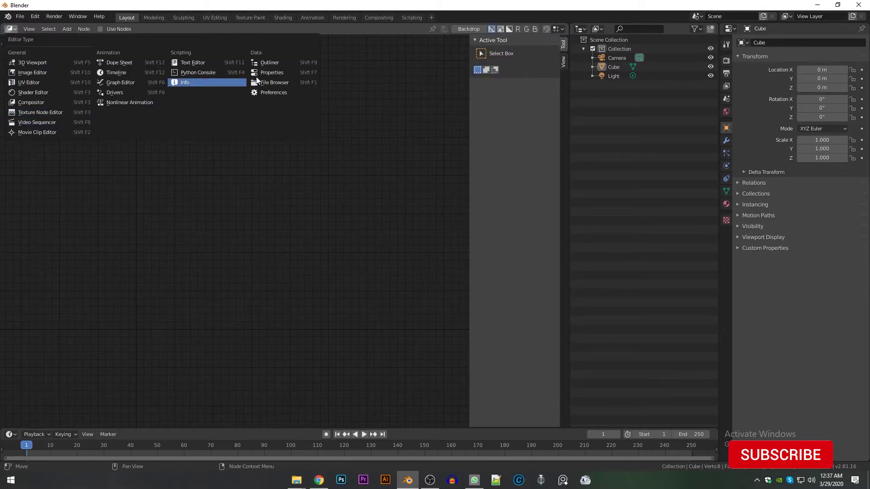
pyautogui.click(284, 64)
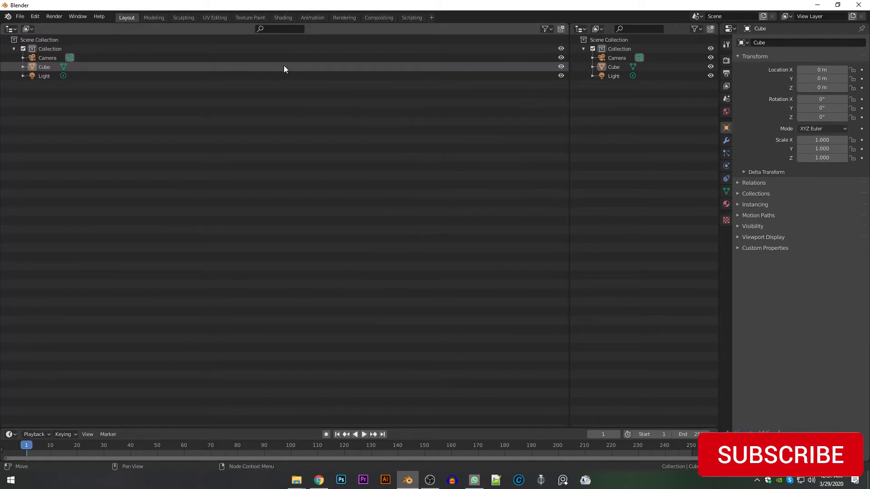
pyautogui.click(11, 28)
pyautogui.click(19, 61)
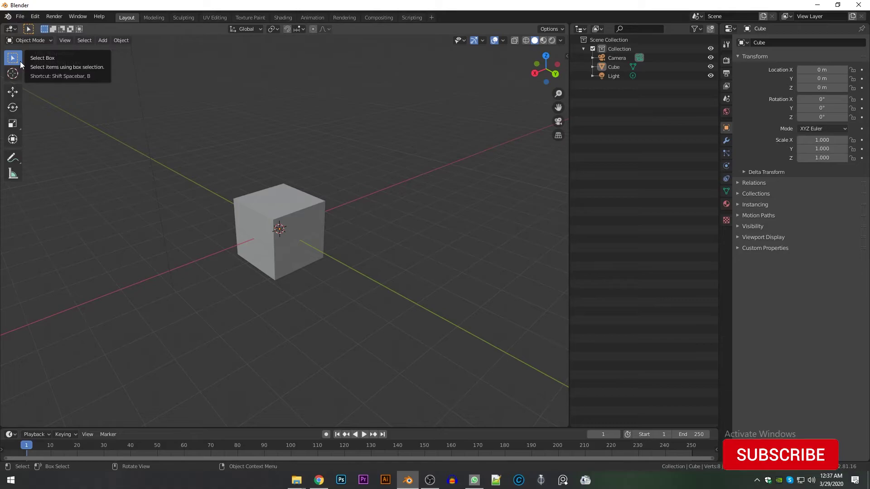
# Examine the preset workspaces from Modeling and Sculpting through Shading, Animation and Compositing, ending back in Layout
pyautogui.moveTo(169, 208); pyautogui.dragTo(171, 149, button='middle')
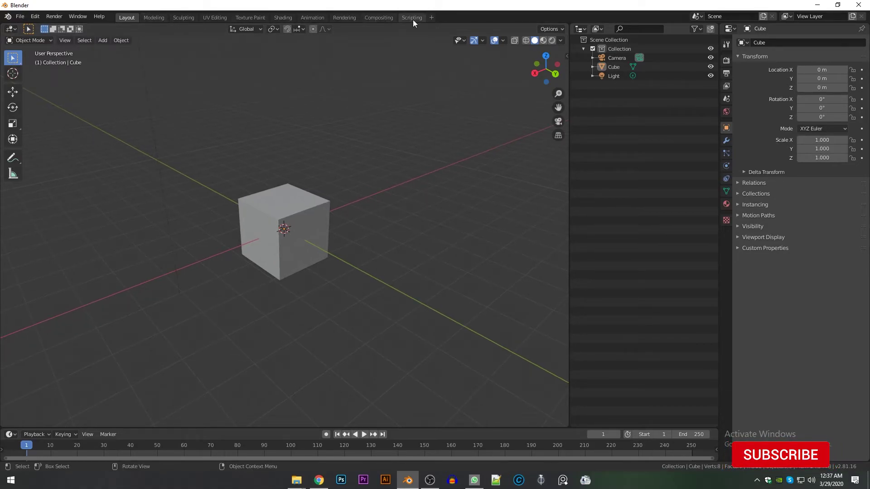
pyautogui.click(153, 17)
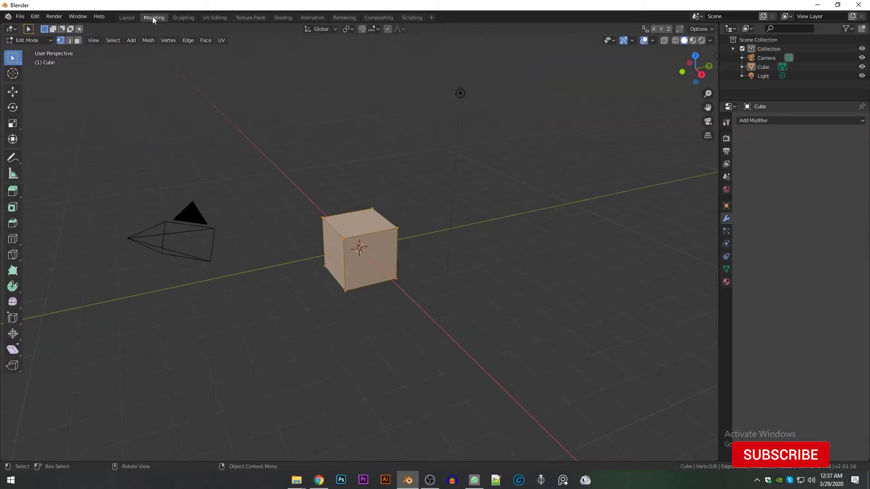
pyautogui.click(183, 17)
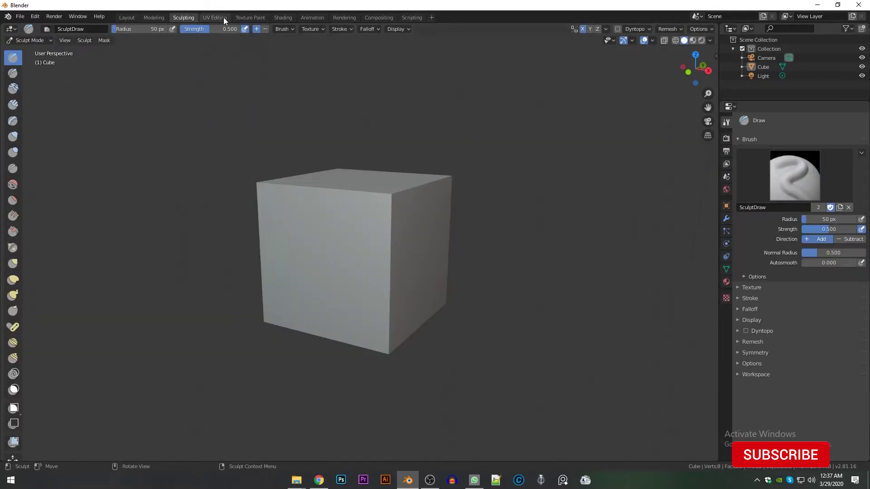
pyautogui.click(224, 17)
pyautogui.click(257, 17)
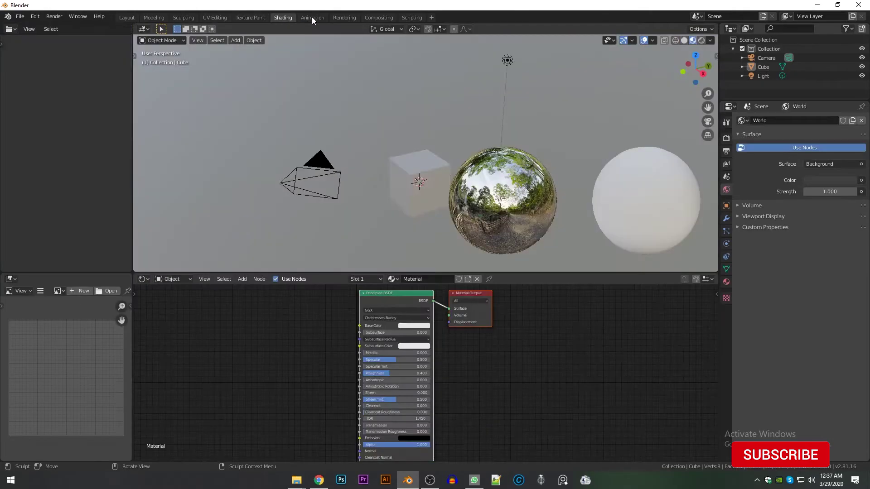
pyautogui.click(312, 17)
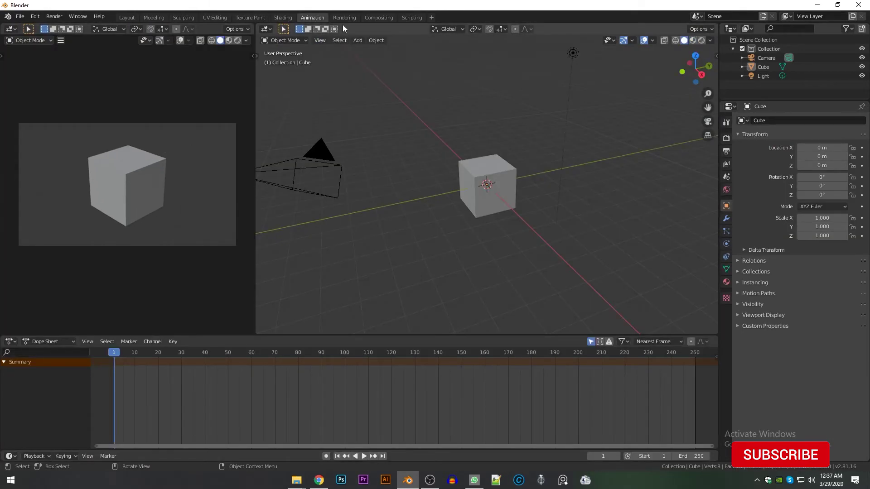
pyautogui.click(347, 16)
pyautogui.click(387, 18)
pyautogui.click(126, 17)
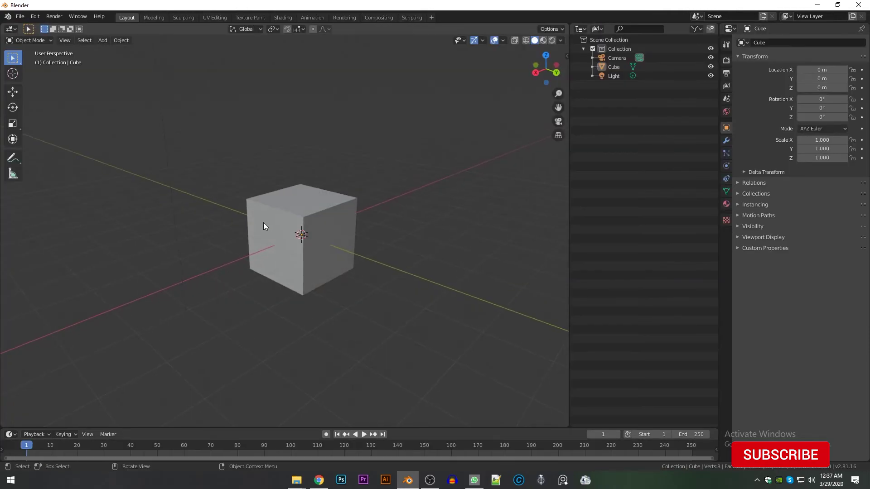
# Examine the editor types available for the 3D Viewport, Outliner and Properties areas without changing any of them
pyautogui.scroll(4, 263, 225)
pyautogui.click(13, 29)
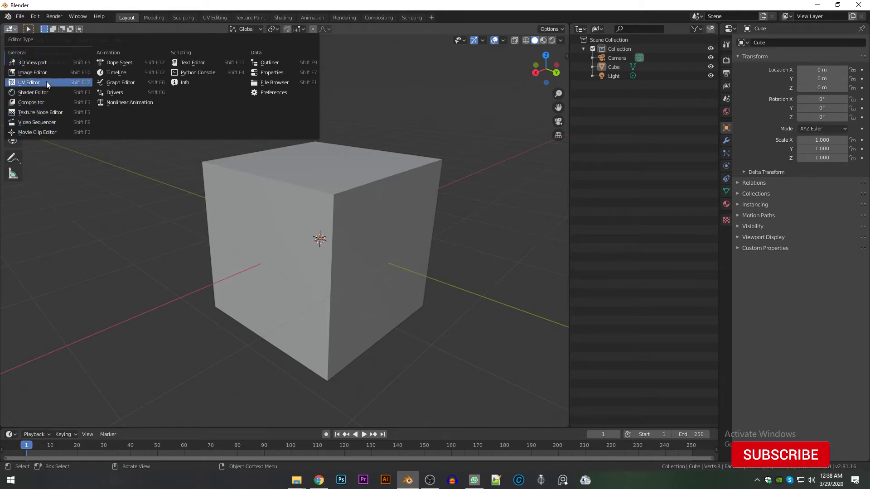
pyautogui.press('Escape')
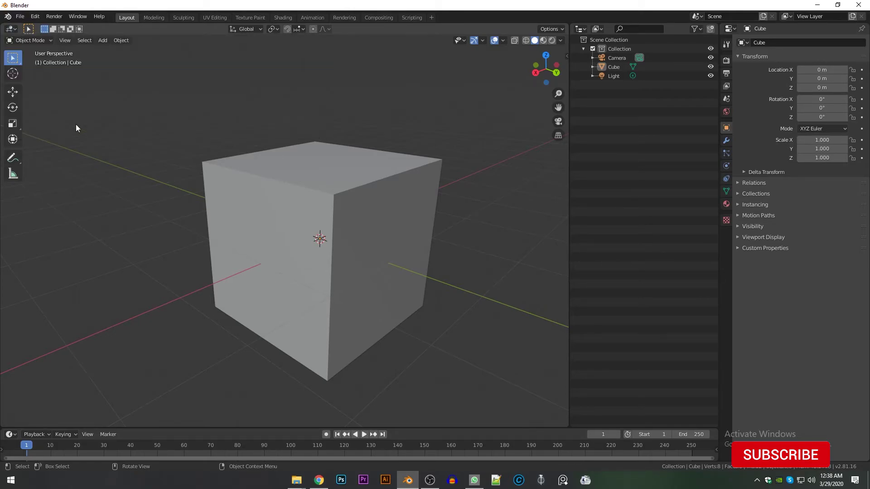
pyautogui.click(11, 30)
pyautogui.click(581, 30)
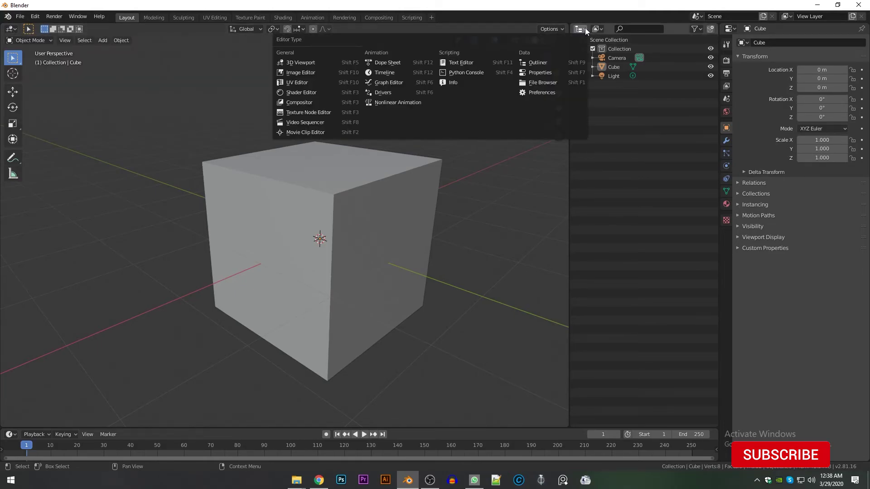
pyautogui.click(729, 30)
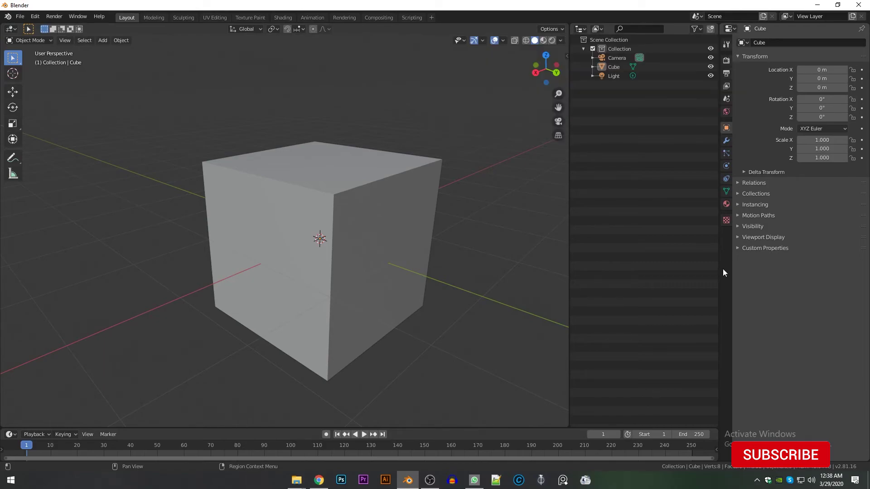
# View the cube in the Sculpting workspace, return to Layout and look at the cube from another angle
pyautogui.moveTo(238, 146); pyautogui.dragTo(208, 139, button='middle')
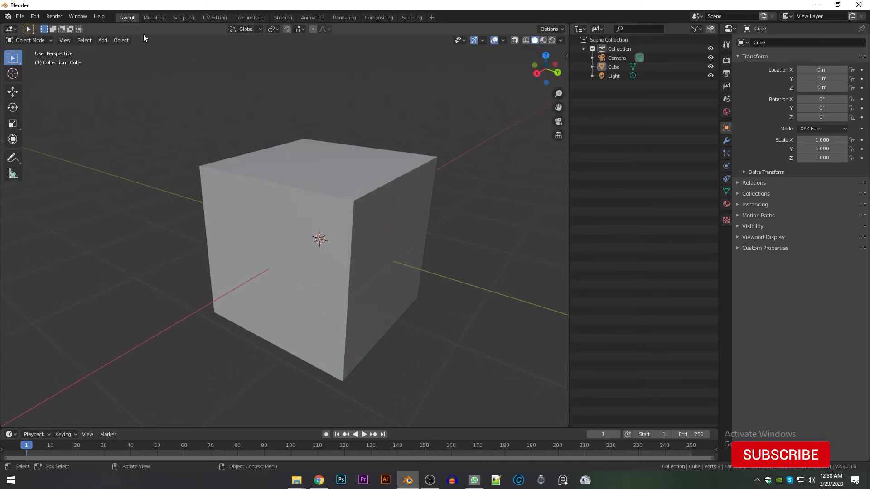
pyautogui.click(176, 17)
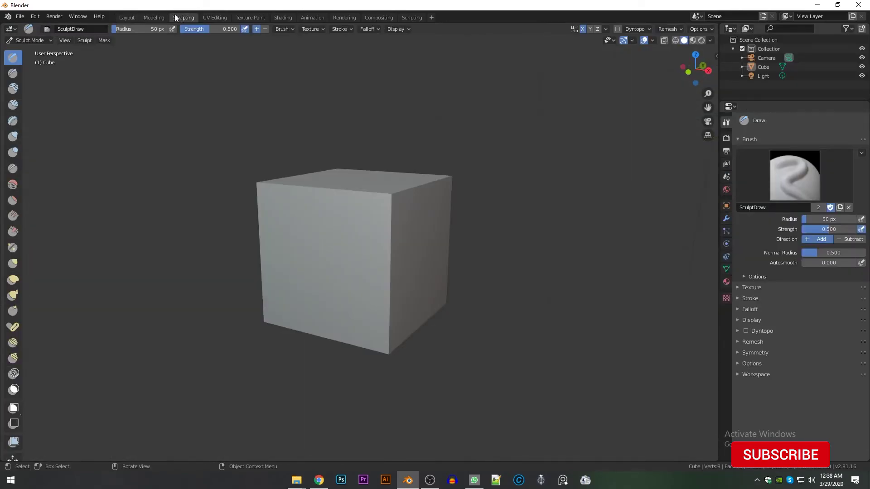
pyautogui.click(127, 17)
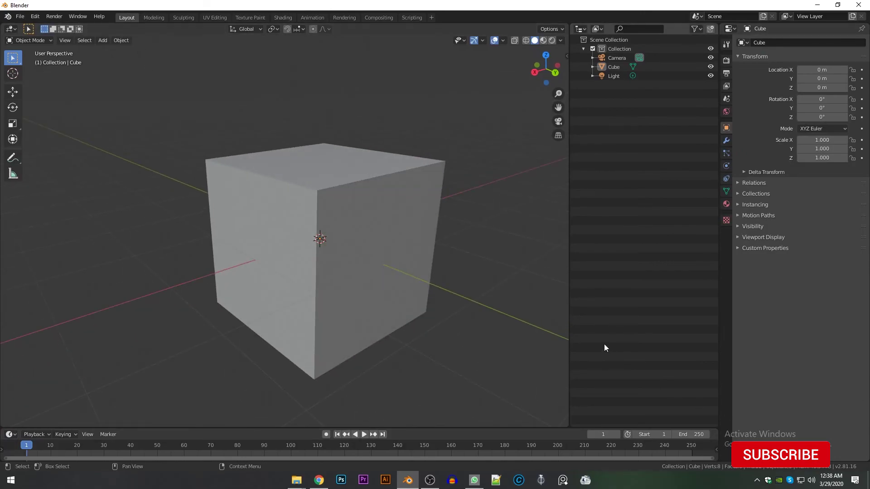
pyautogui.moveTo(340, 153); pyautogui.dragTo(278, 171, button='middle')
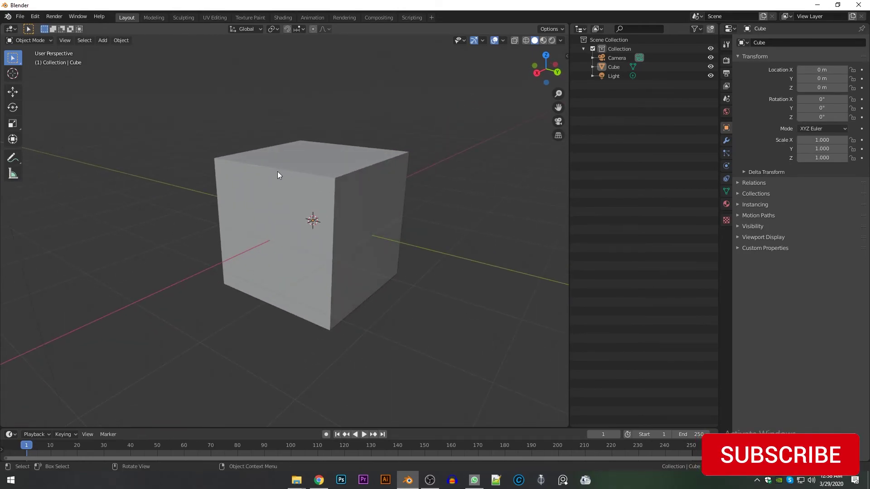